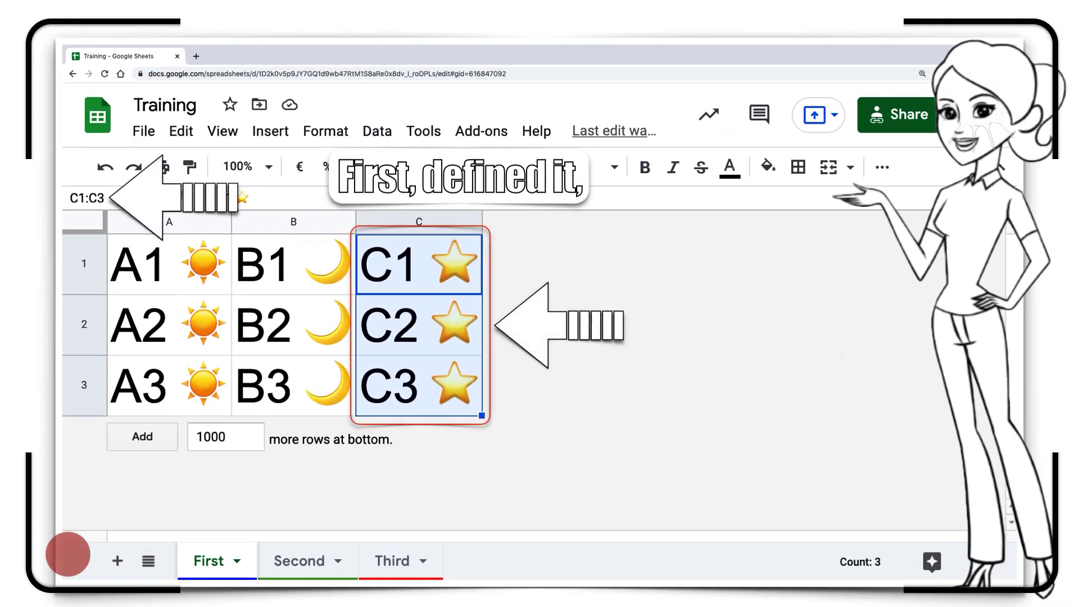
Name the range First!C1:C3 'Star' via the Name box
text(Star)
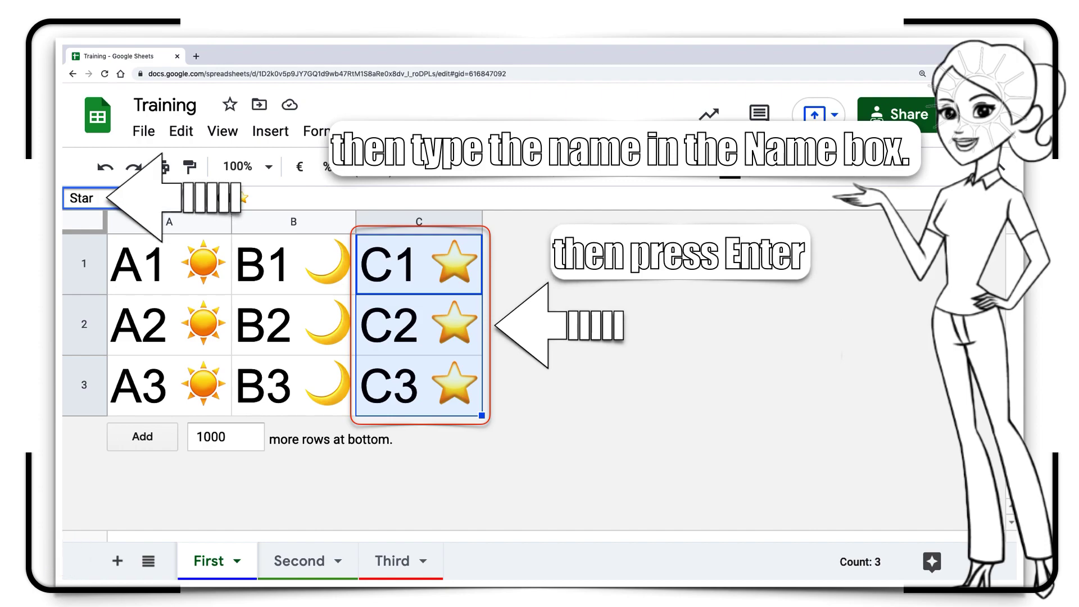
key(Return)
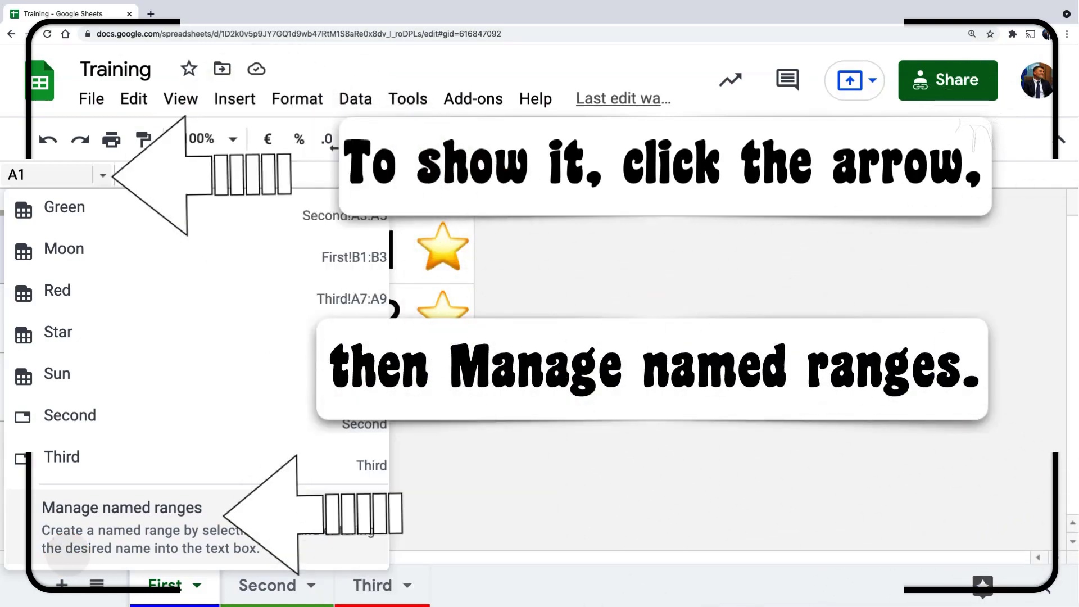
Open the Named ranges panel listing Green, Moon, Red, Star and Sun
click(68, 554)
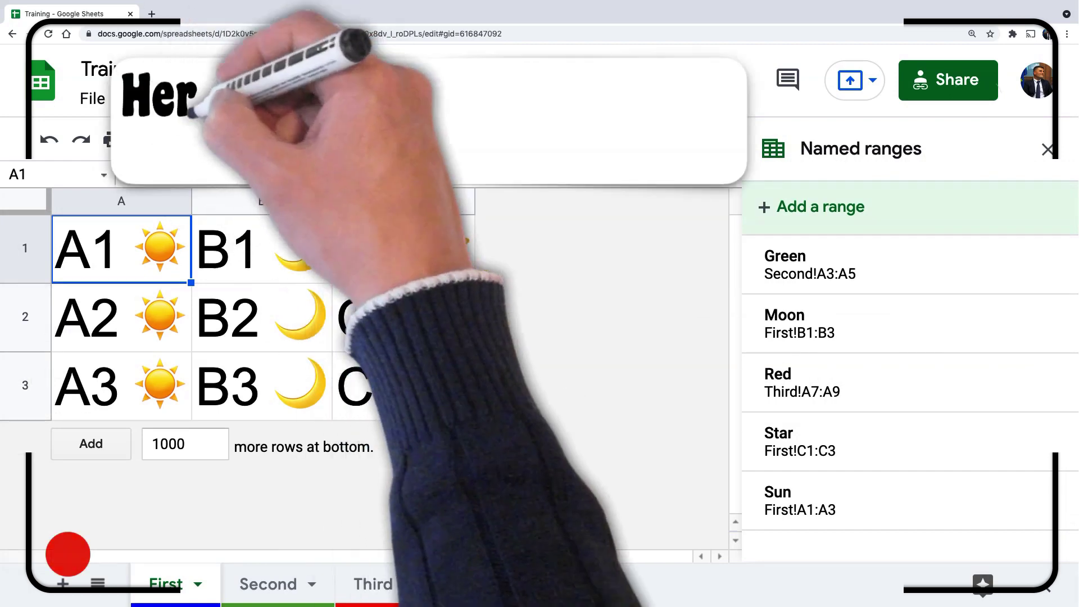